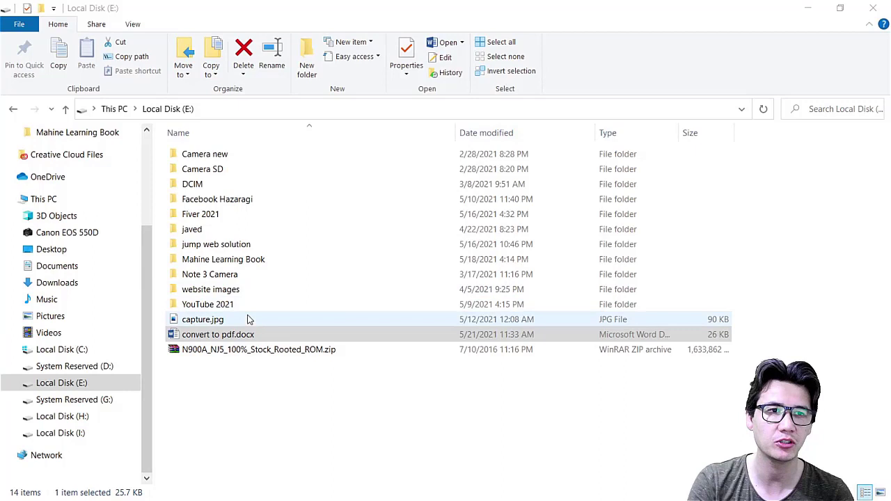
Open convert to pdf.docx from Local Disk (E:) in Word and dismiss the Office activation wizard.
{"action": "left_click", "coordinate": [187, 337]}
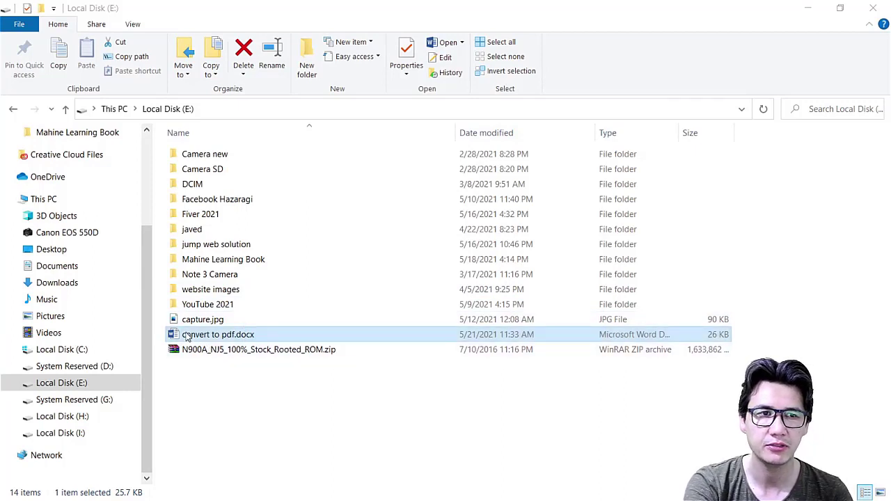
{"action": "double_click", "coordinate": [224, 337]}
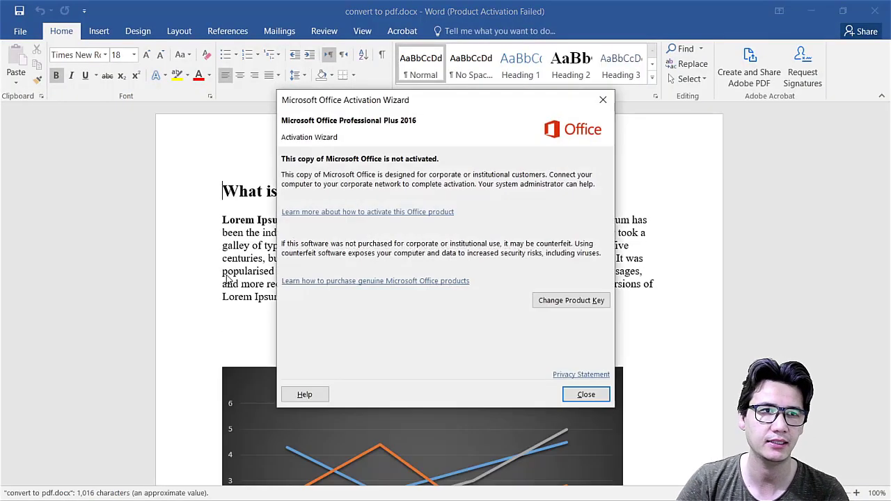
{"action": "left_click", "coordinate": [581, 394]}
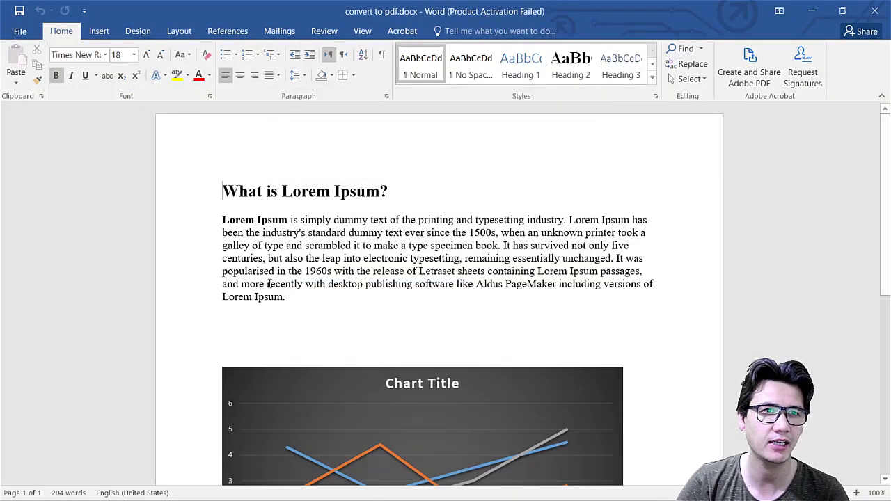
Look through the Word document's headings, paragraphs and line chart, and close the document.
{"action": "scroll", "coordinate": [249, 179], "scroll_direction": "down", "scroll_amount": 2}
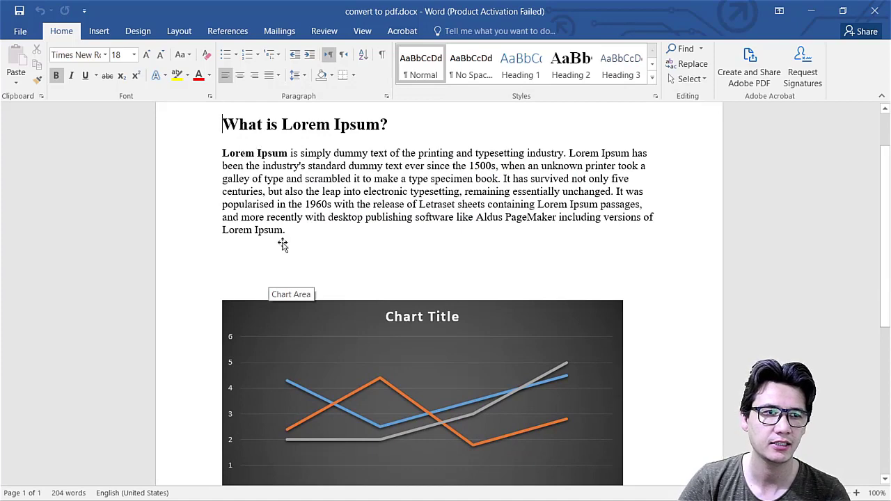
{"action": "scroll", "coordinate": [283, 243], "scroll_direction": "down", "scroll_amount": 4}
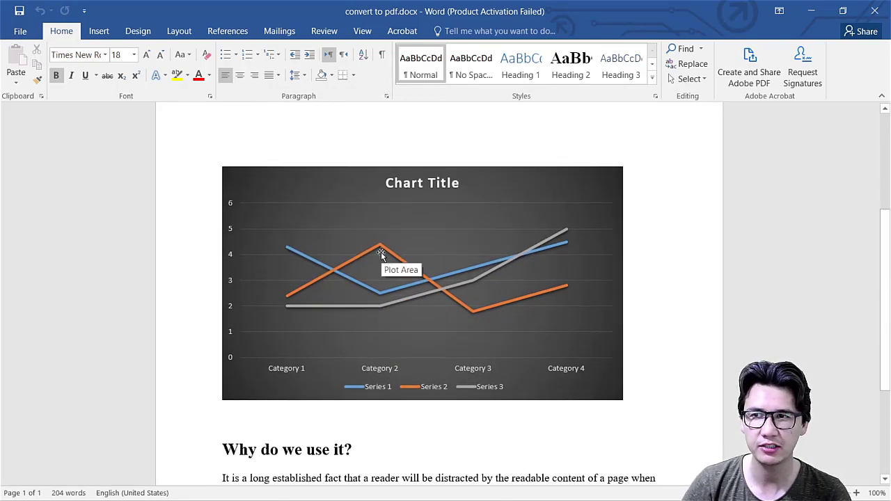
{"action": "scroll", "coordinate": [381, 255], "scroll_direction": "down", "scroll_amount": 5}
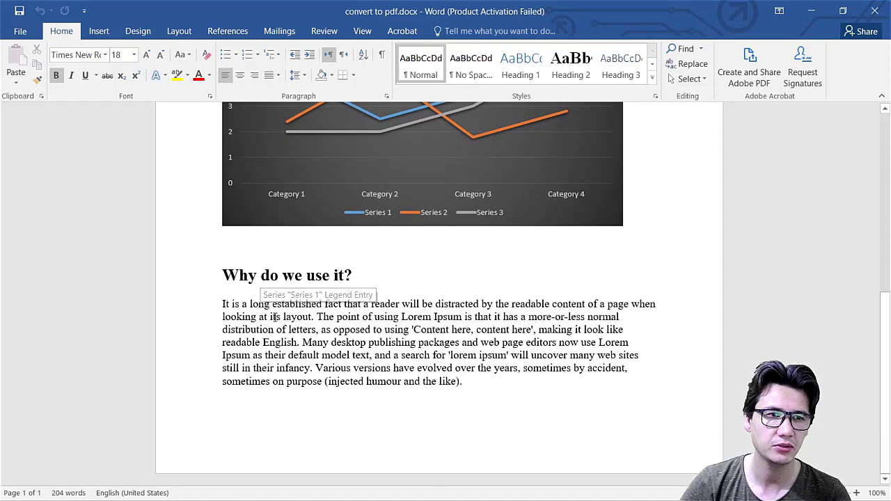
{"action": "scroll", "coordinate": [241, 331], "scroll_direction": "up", "scroll_amount": 10}
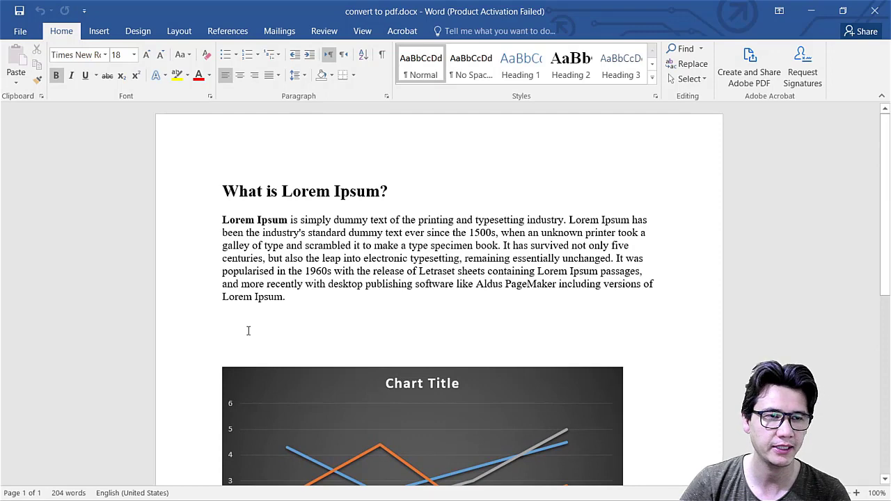
{"action": "scroll", "coordinate": [247, 330], "scroll_direction": "down", "scroll_amount": 4}
{"action": "scroll", "coordinate": [246, 330], "scroll_direction": "up", "scroll_amount": 4}
{"action": "key", "text": "ctrl+Home"}
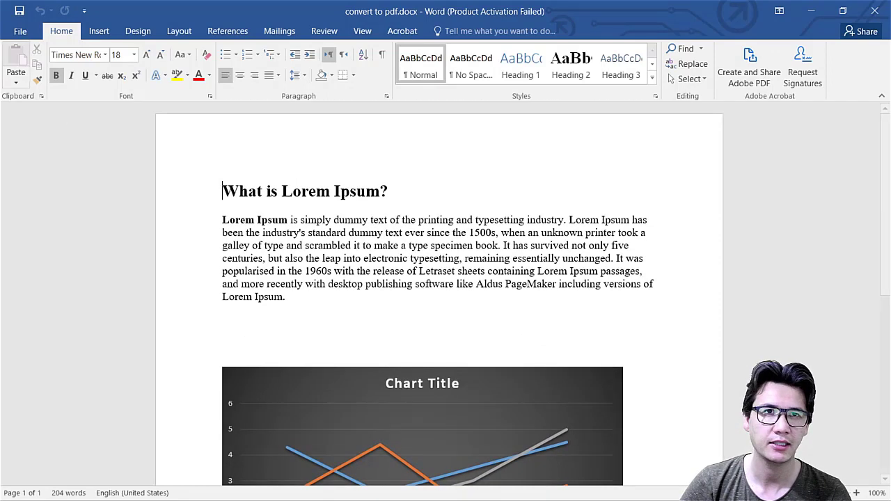
{"action": "left_click", "coordinate": [872, 13]}
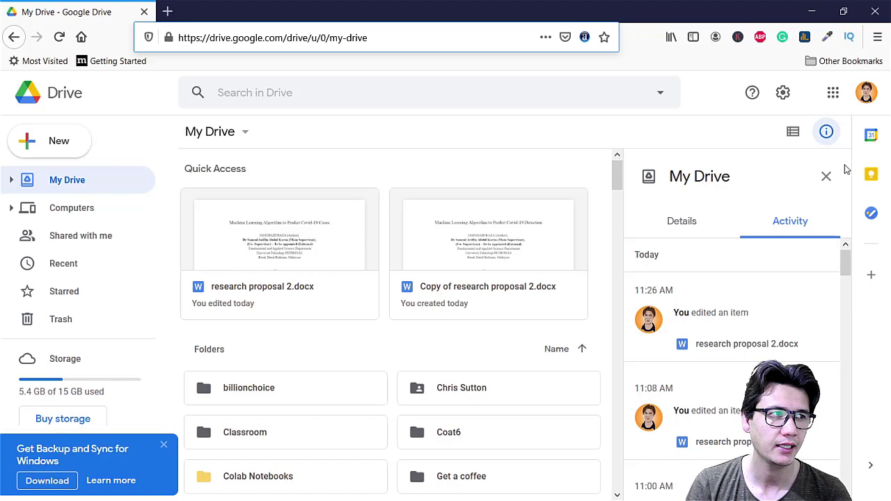
Switch to Google Drive, hide the My Drive activity details and open the Research folder.
{"action": "left_click", "coordinate": [826, 177]}
{"action": "scroll", "coordinate": [633, 265], "scroll_direction": "down", "scroll_amount": 3}
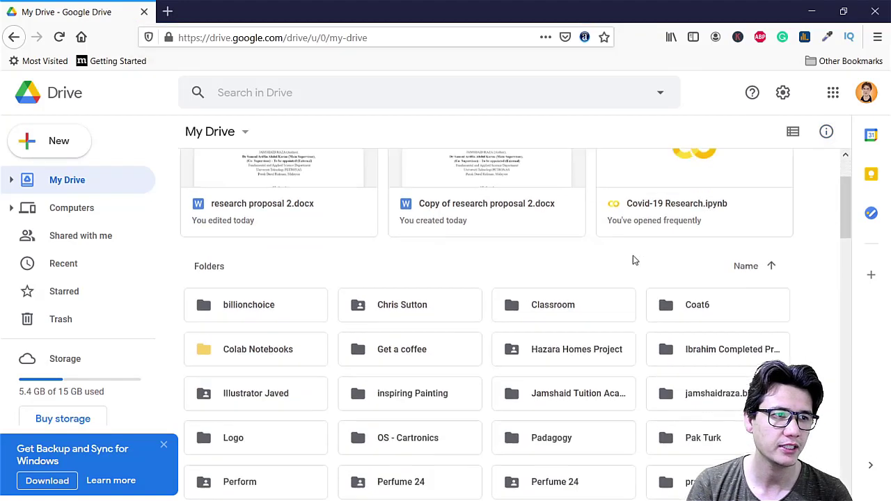
{"action": "scroll", "coordinate": [633, 273], "scroll_direction": "down", "scroll_amount": 3}
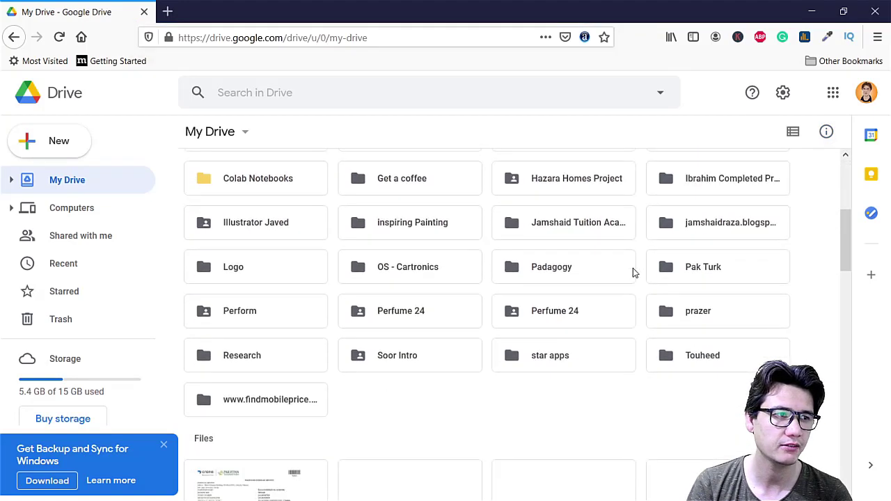
{"action": "double_click", "coordinate": [252, 354]}
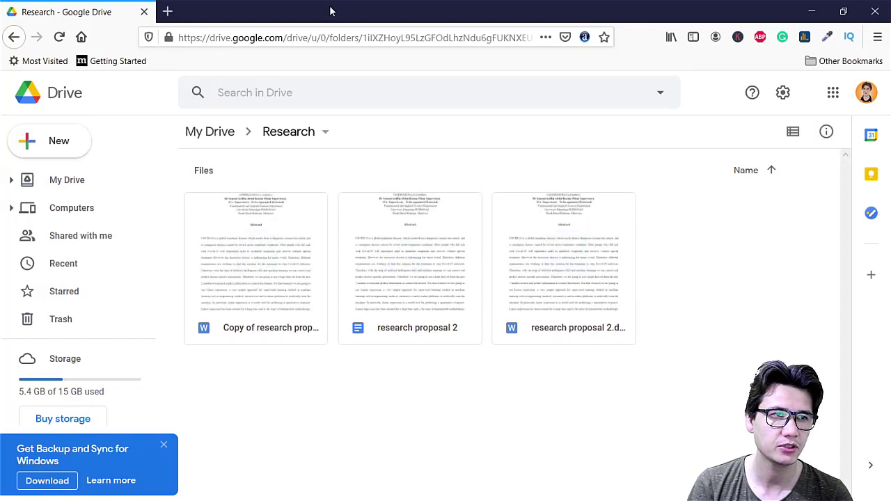
Upload convert to pdf.docx from Local Disk (E:) into the Research folder on Google Drive.
{"action": "double_click", "coordinate": [331, 11]}
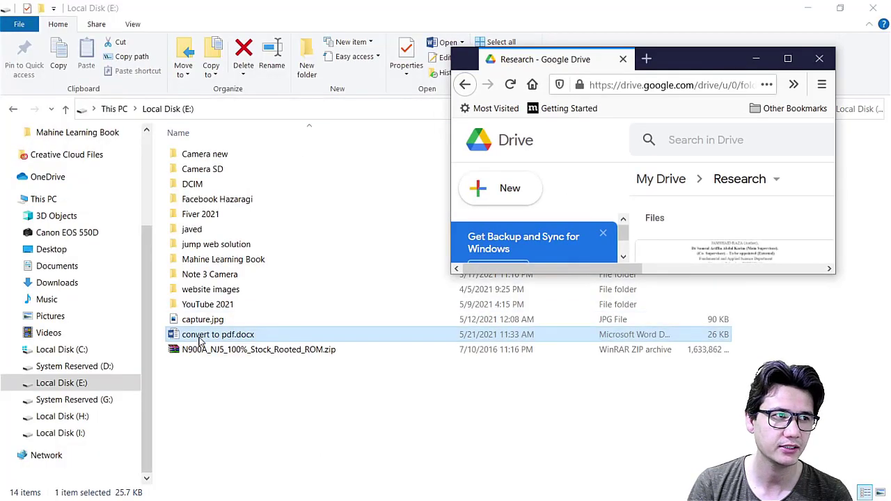
{"action": "left_click_drag", "start_coordinate": [200, 339], "coordinate": [742, 225]}
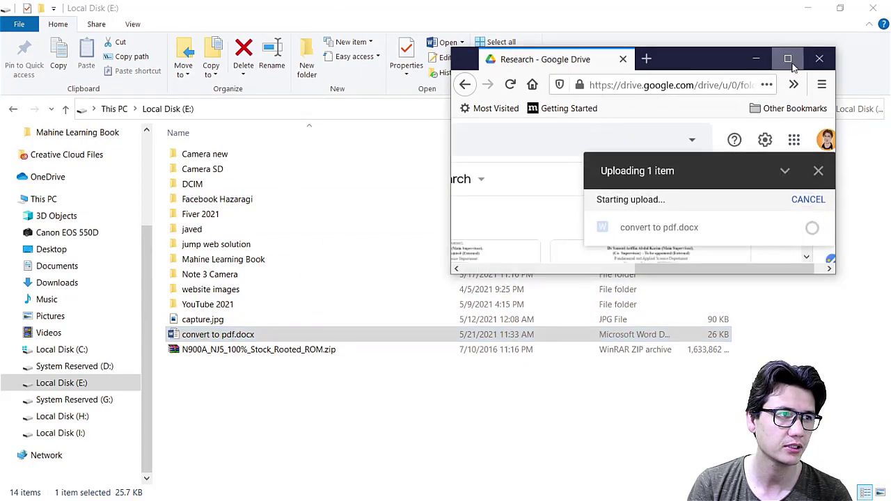
{"action": "left_click", "coordinate": [788, 58]}
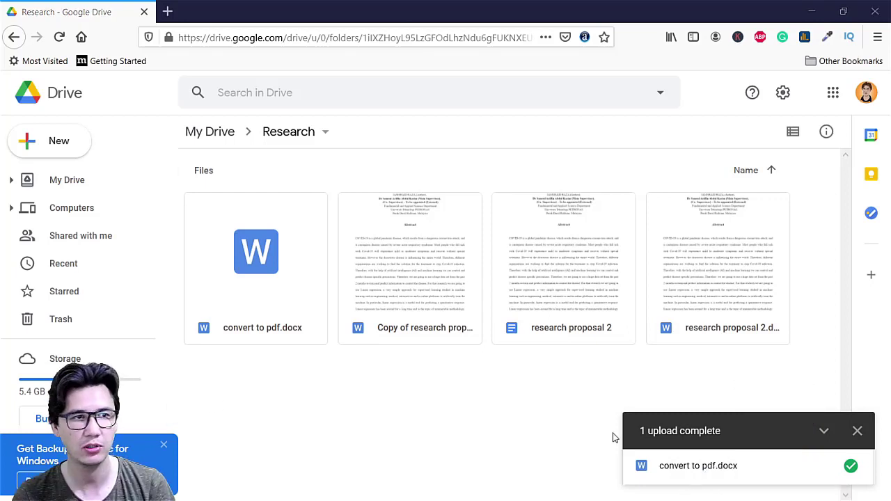
Open the uploaded convert to pdf.docx in Google Docs and check its headings, paragraphs and chart.
{"action": "left_click", "coordinate": [250, 292]}
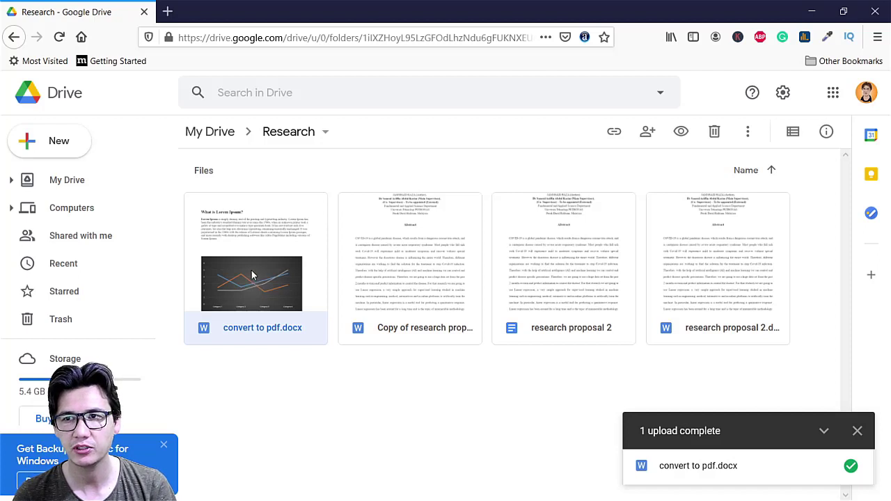
{"action": "double_click", "coordinate": [252, 276]}
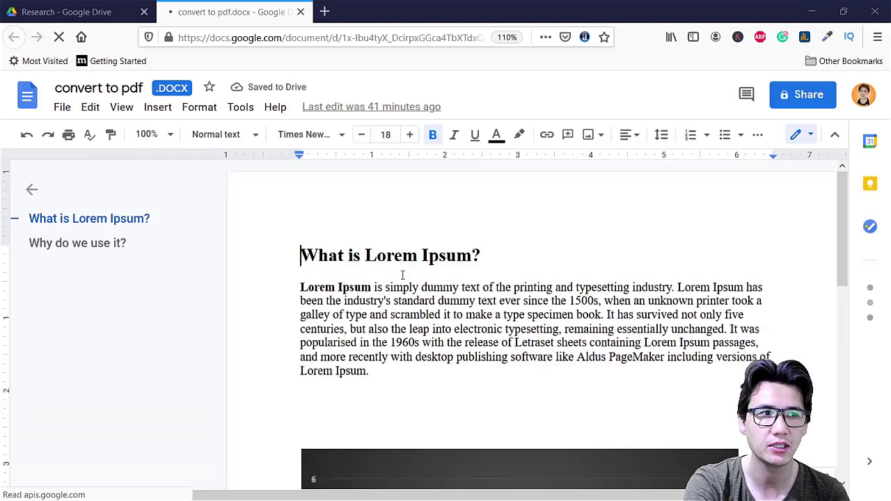
{"action": "scroll", "coordinate": [408, 270], "scroll_direction": "down", "scroll_amount": 3}
{"action": "scroll", "coordinate": [408, 270], "scroll_direction": "down", "scroll_amount": 4}
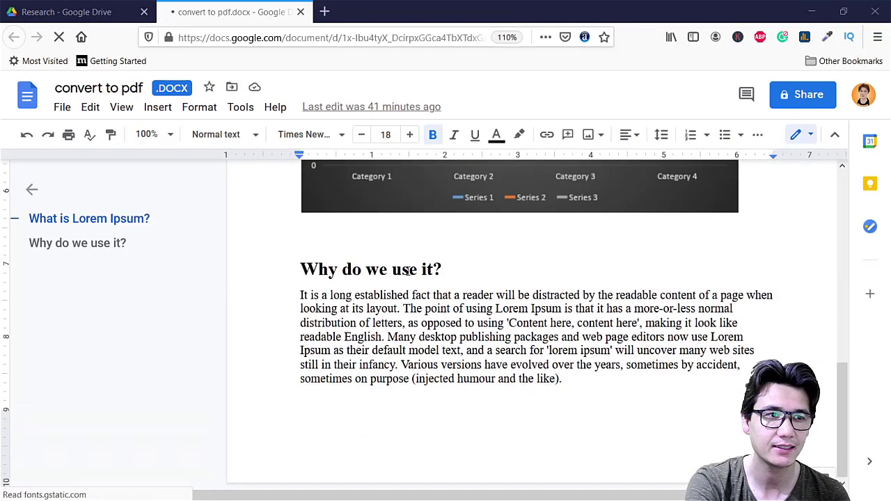
{"action": "scroll", "coordinate": [408, 270], "scroll_direction": "up", "scroll_amount": 4}
{"action": "scroll", "coordinate": [408, 270], "scroll_direction": "up", "scroll_amount": 1}
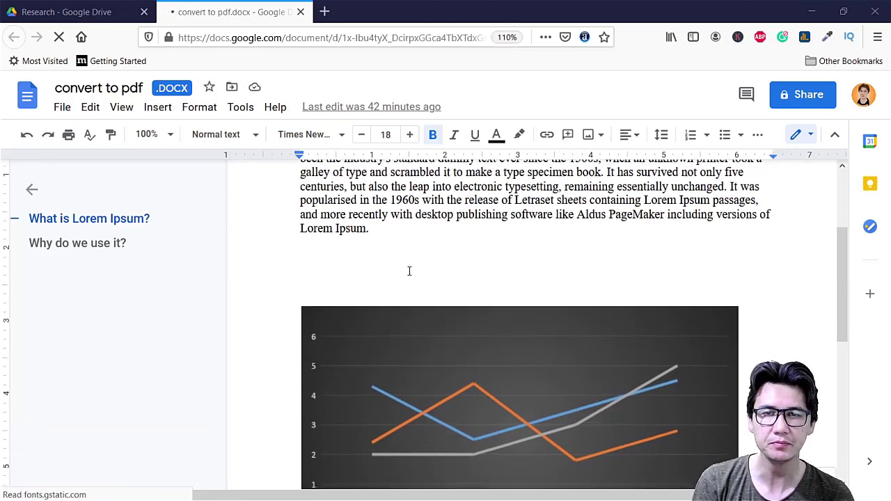
{"action": "scroll", "coordinate": [408, 270], "scroll_direction": "down", "scroll_amount": 1}
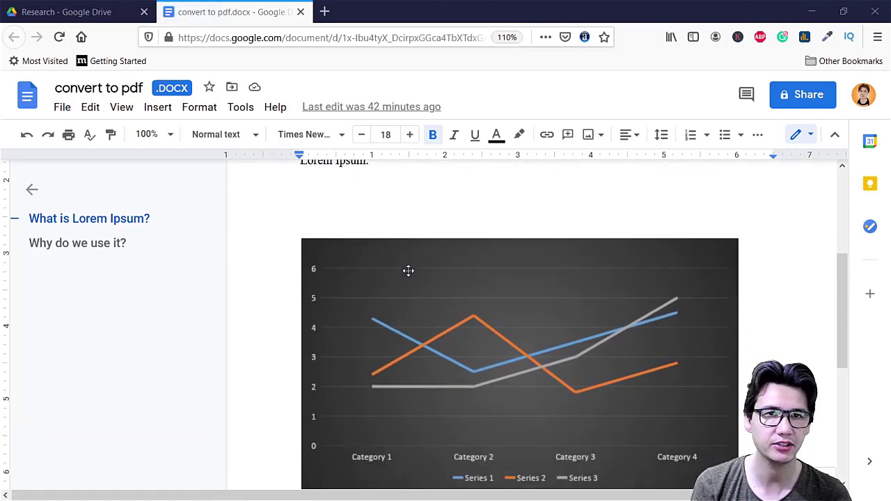
{"action": "scroll", "coordinate": [409, 270], "scroll_direction": "down", "scroll_amount": 3}
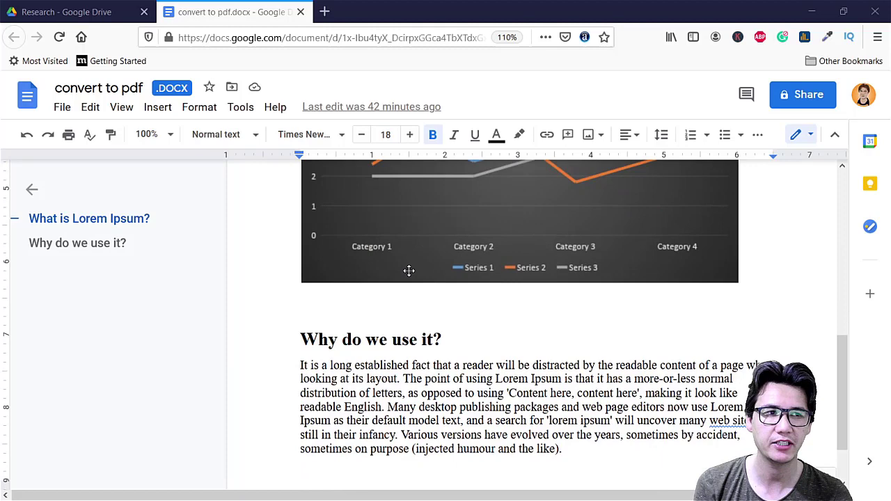
{"action": "scroll", "coordinate": [408, 271], "scroll_direction": "up", "scroll_amount": 3}
{"action": "scroll", "coordinate": [409, 270], "scroll_direction": "up", "scroll_amount": 2}
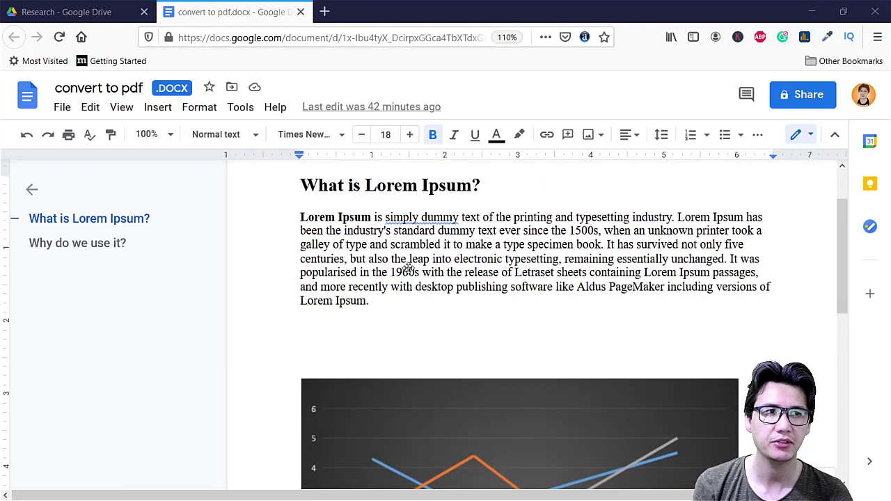
Accept the grammar suggestion "simply a dummy" in the first paragraph and hide the document outline.
{"action": "left_click", "coordinate": [430, 218]}
{"action": "left_click", "coordinate": [439, 195]}
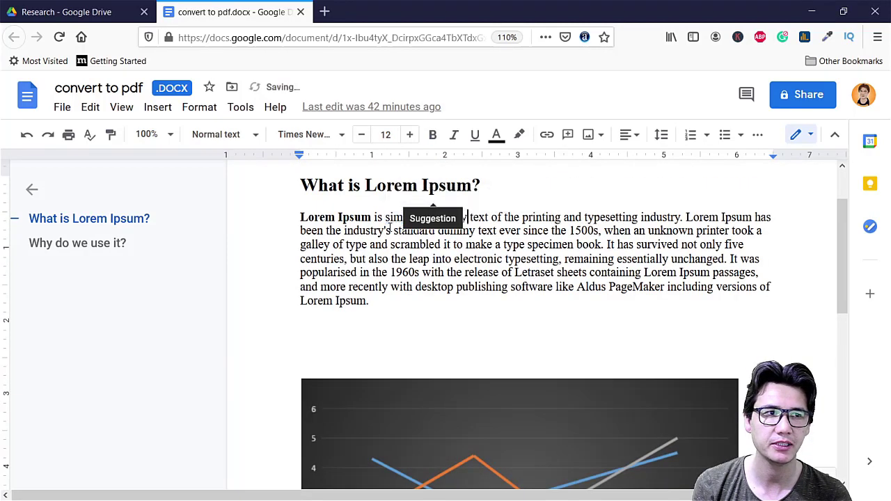
{"action": "left_click", "coordinate": [31, 189]}
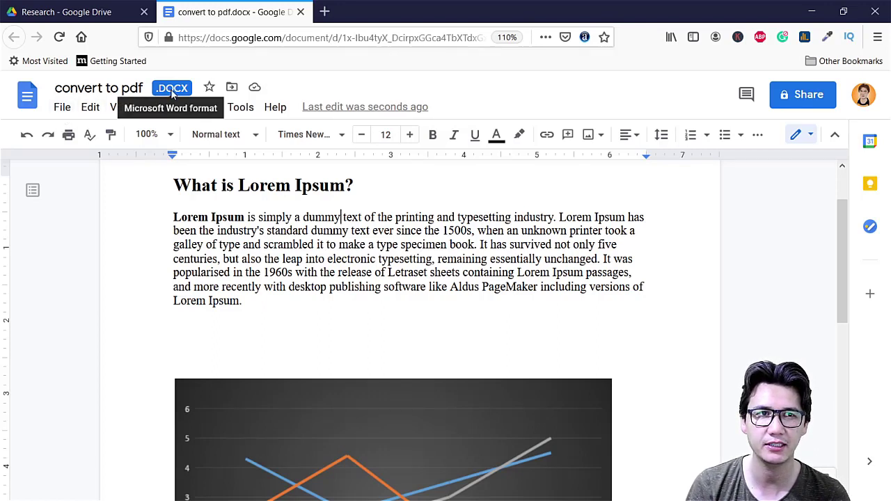
Download the document as a PDF Document (.pdf) and save the file to the computer.
{"action": "left_click", "coordinate": [63, 112]}
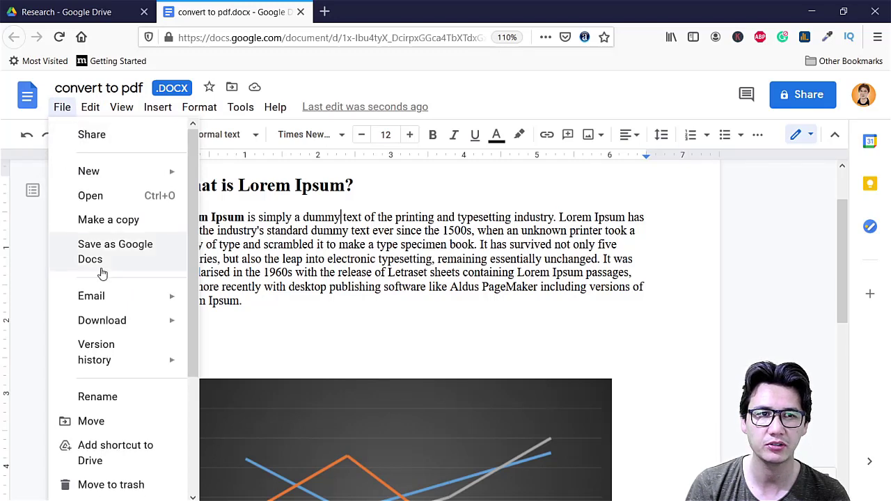
{"action": "mouse_move", "coordinate": [115, 321]}
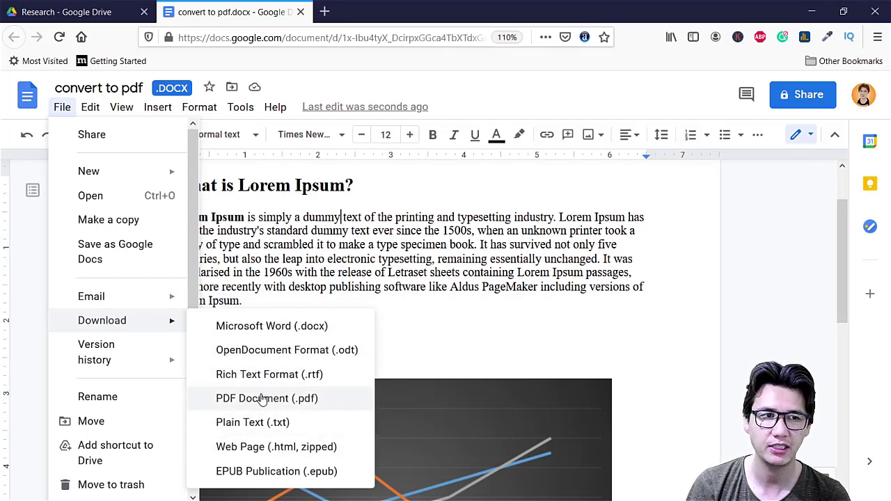
{"action": "left_click", "coordinate": [262, 398]}
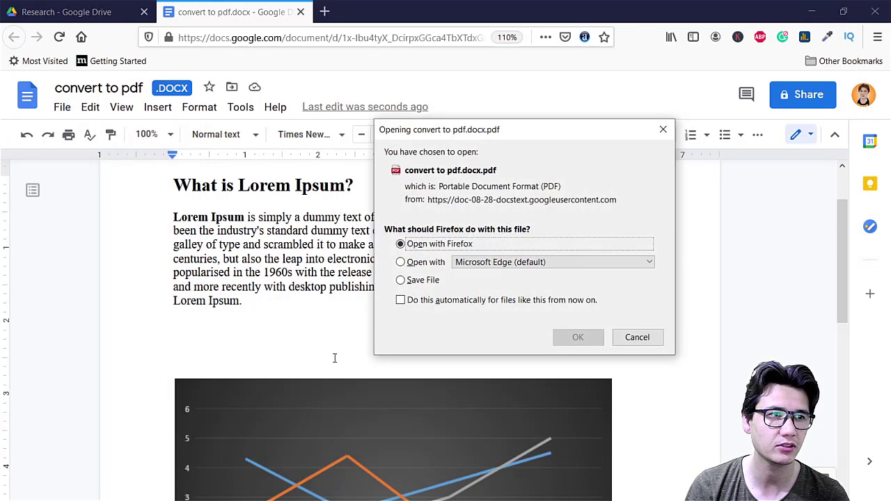
{"action": "left_click", "coordinate": [432, 281]}
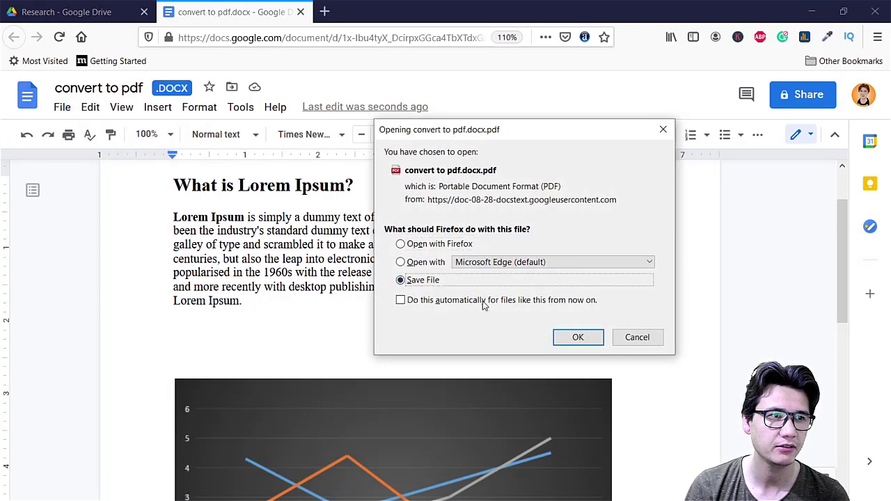
{"action": "left_click", "coordinate": [578, 338]}
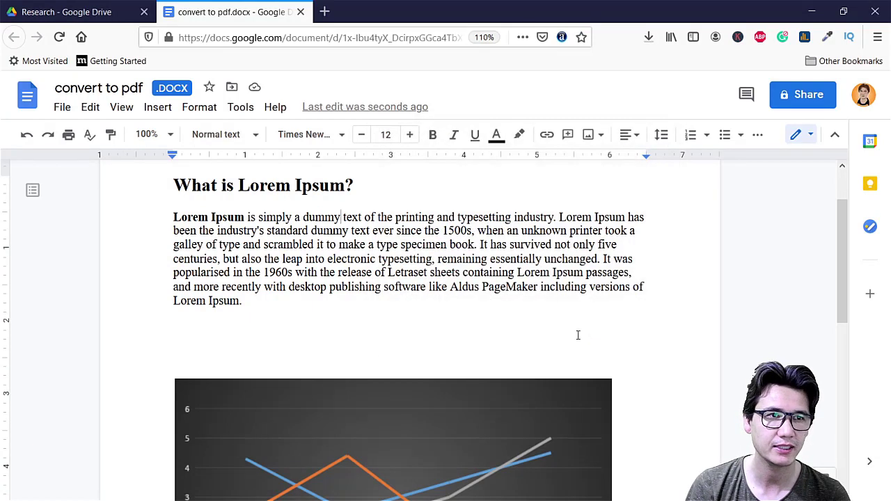
Open the downloaded convert to pdf.docx.pdf in the browser and check its text and chart.
{"action": "left_click", "coordinate": [648, 40]}
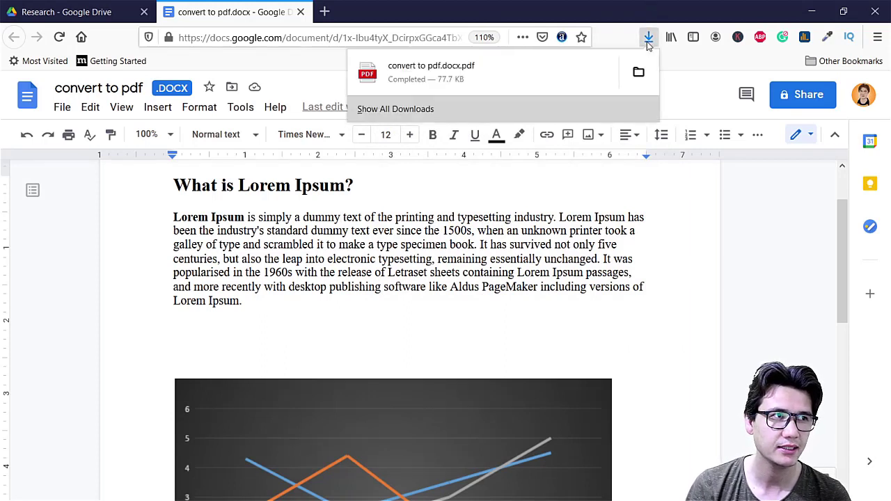
{"action": "left_click", "coordinate": [438, 75]}
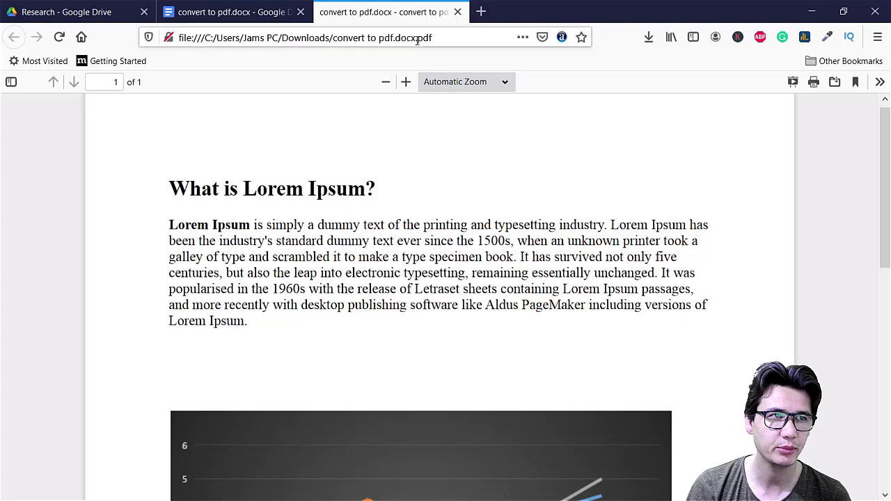
{"action": "scroll", "coordinate": [331, 199], "scroll_direction": "down", "scroll_amount": 7}
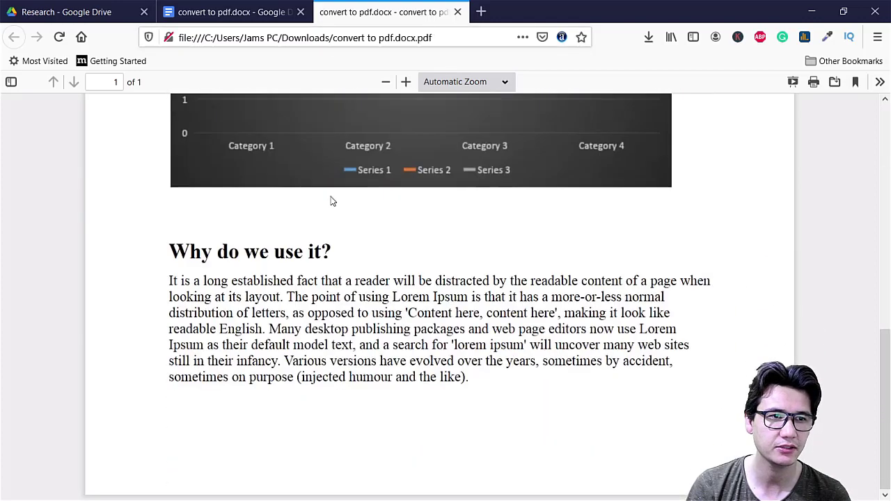
{"action": "scroll", "coordinate": [332, 201], "scroll_direction": "up", "scroll_amount": 7}
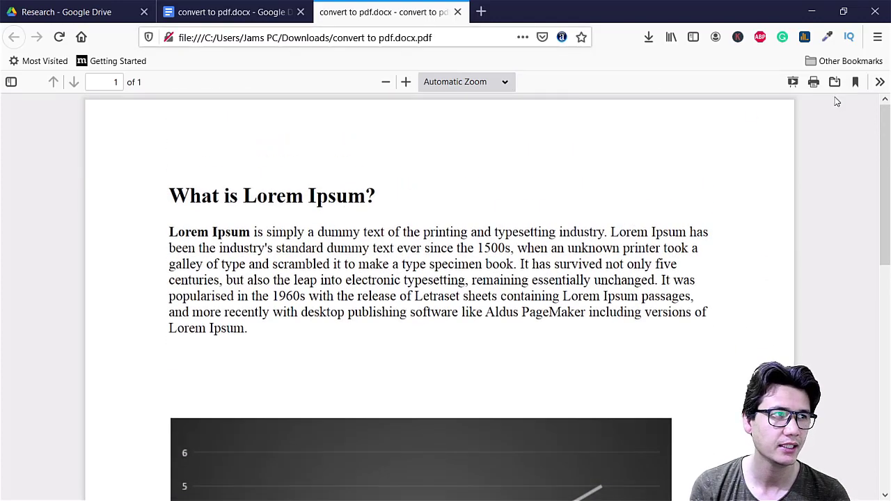